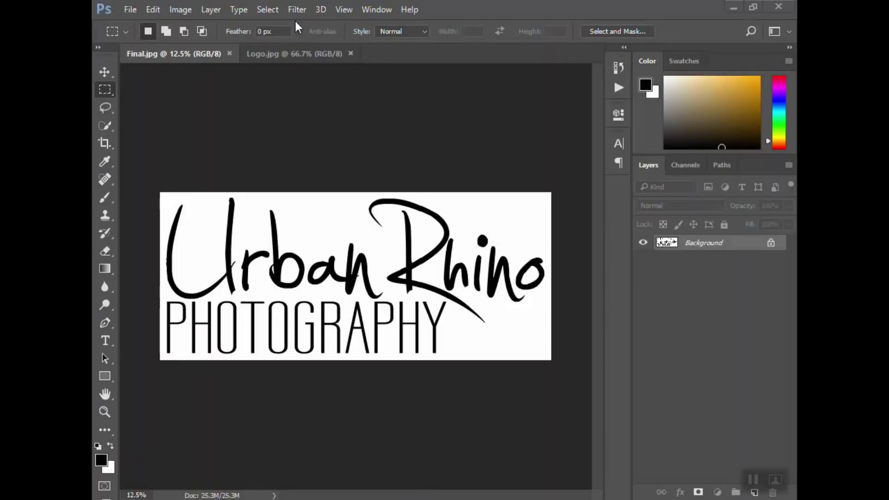
Select the whole logo image and drag its layer onto the maternity photo
{"action": "left_click", "coordinate": [292, 54]}
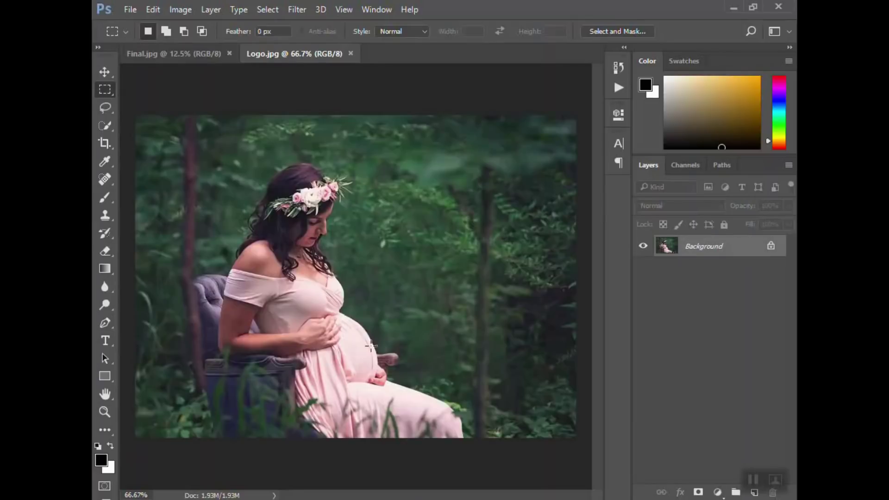
{"action": "left_click", "coordinate": [150, 53]}
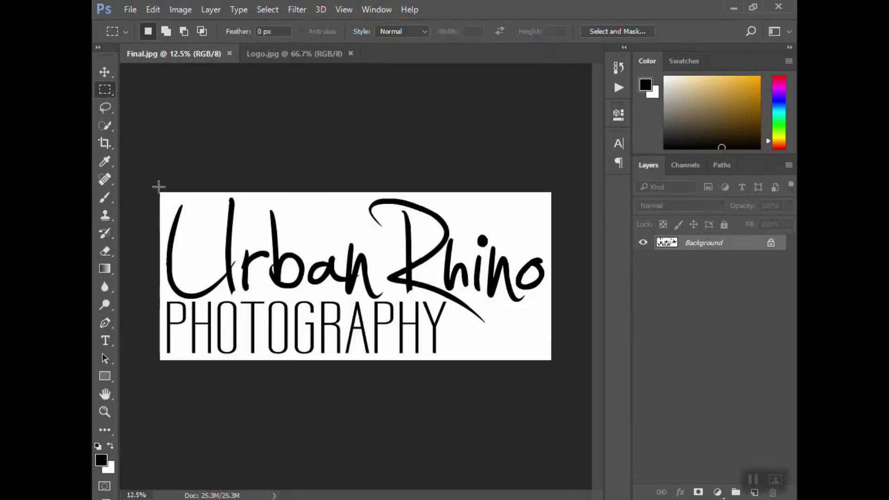
{"action": "left_click_drag", "start_coordinate": [159, 186], "coordinate": [571, 345]}
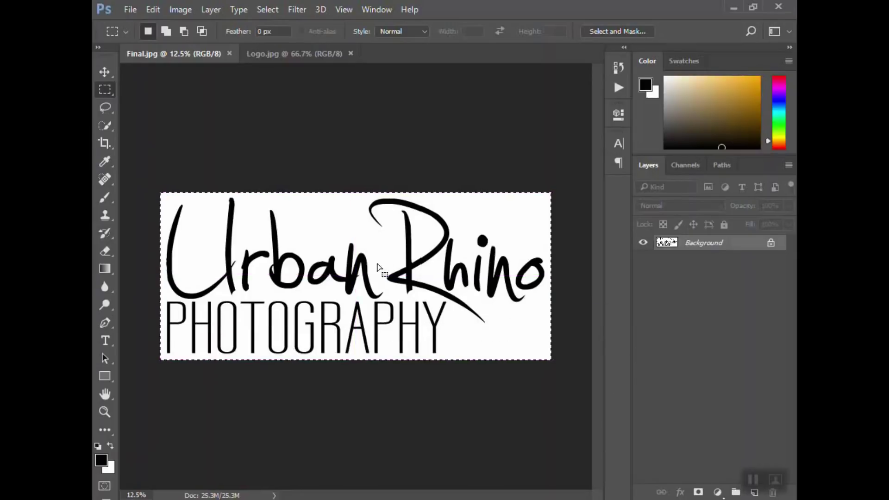
{"action": "left_click", "coordinate": [104, 72]}
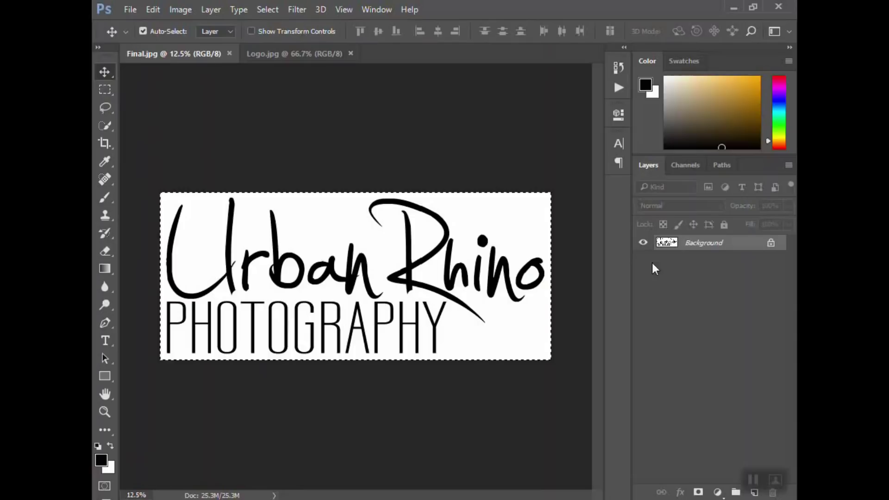
{"action": "left_click_drag", "start_coordinate": [667, 243], "coordinate": [467, 296]}
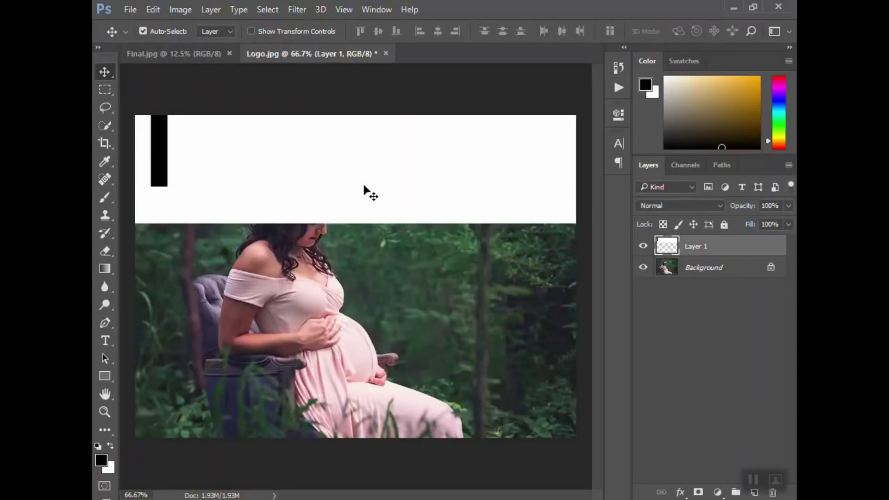
Scale the copied logo down to a small watermark and position it beside the woman
{"action": "key", "text": "ctrl+t"}
{"action": "left_click_drag", "start_coordinate": [265, 160], "coordinate": [420, 284]}
{"action": "left_click_drag", "start_coordinate": [440, 143], "coordinate": [535, 233]}
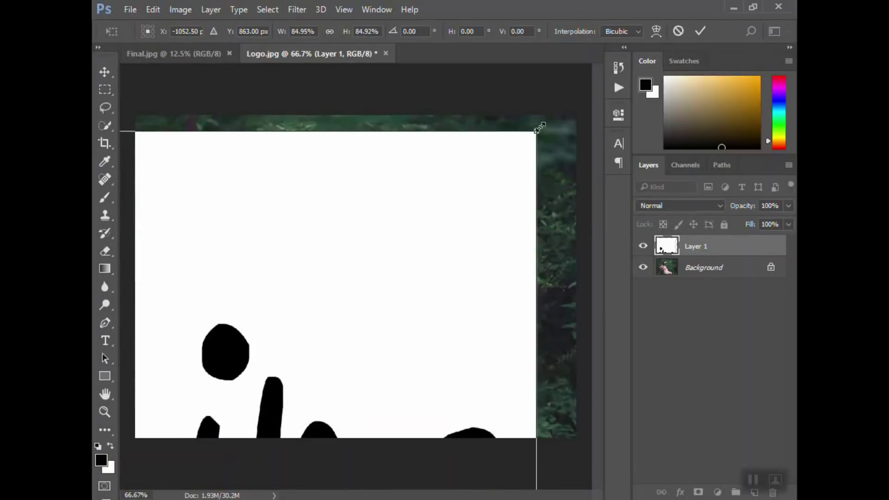
{"action": "left_click_drag", "start_coordinate": [540, 128], "coordinate": [284, 371]}
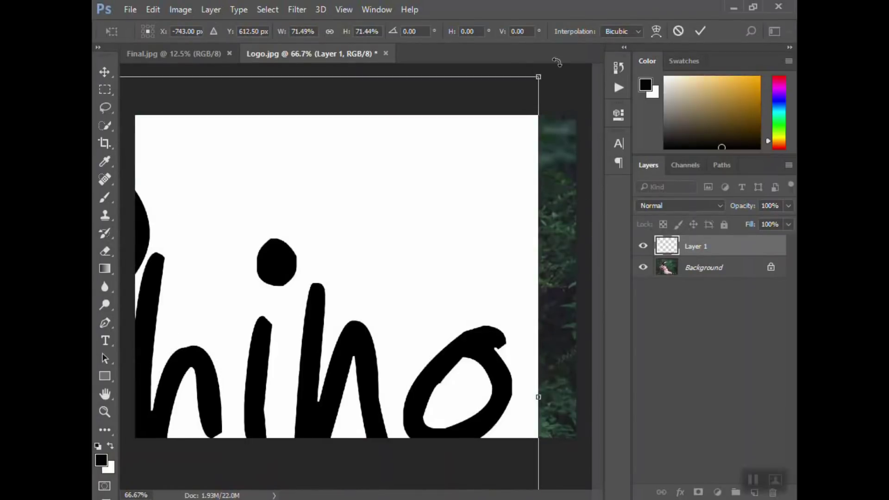
{"action": "left_click_drag", "start_coordinate": [537, 77], "coordinate": [268, 193]}
{"action": "left_click_drag", "start_coordinate": [237, 307], "coordinate": [520, 180]}
{"action": "left_click_drag", "start_coordinate": [552, 67], "coordinate": [258, 334]}
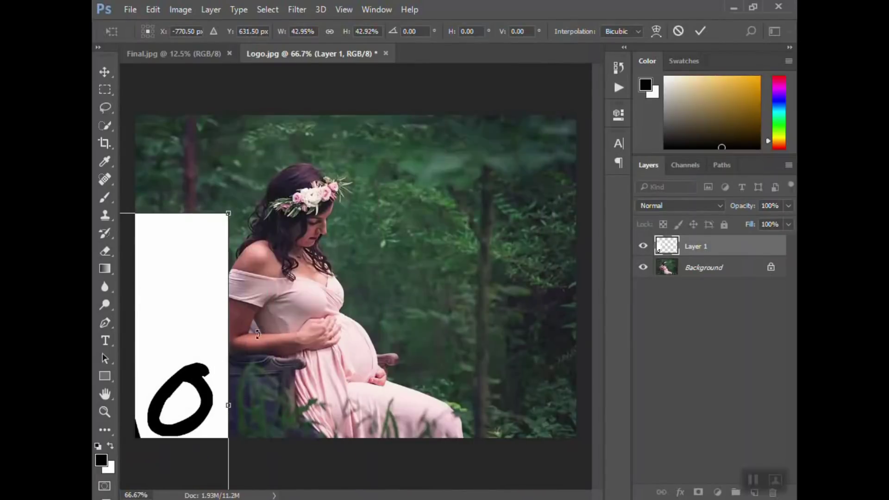
{"action": "left_click_drag", "start_coordinate": [229, 213], "coordinate": [528, 264]}
{"action": "left_click_drag", "start_coordinate": [562, 151], "coordinate": [449, 246]}
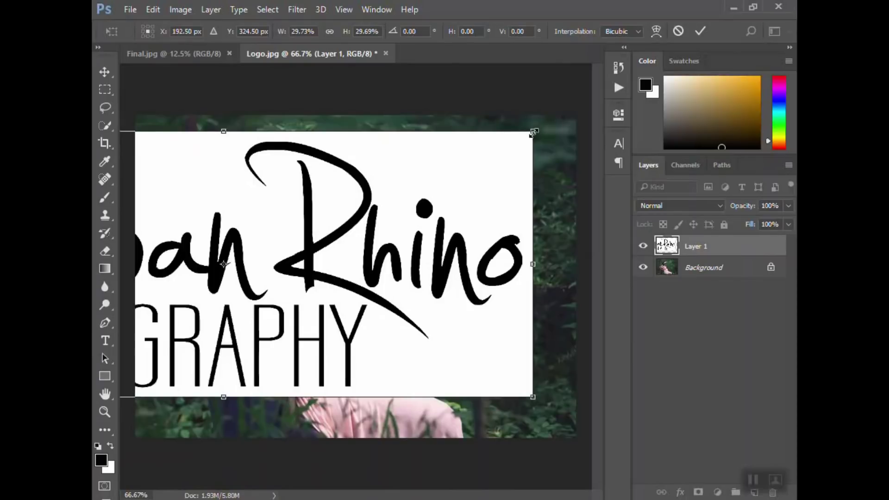
{"action": "left_click_drag", "start_coordinate": [534, 133], "coordinate": [289, 241]}
{"action": "left_click_drag", "start_coordinate": [222, 338], "coordinate": [479, 277]}
{"action": "left_click_drag", "start_coordinate": [168, 175], "coordinate": [414, 282]}
{"action": "left_click_drag", "start_coordinate": [480, 300], "coordinate": [484, 268]}
{"action": "key", "text": "Return"}
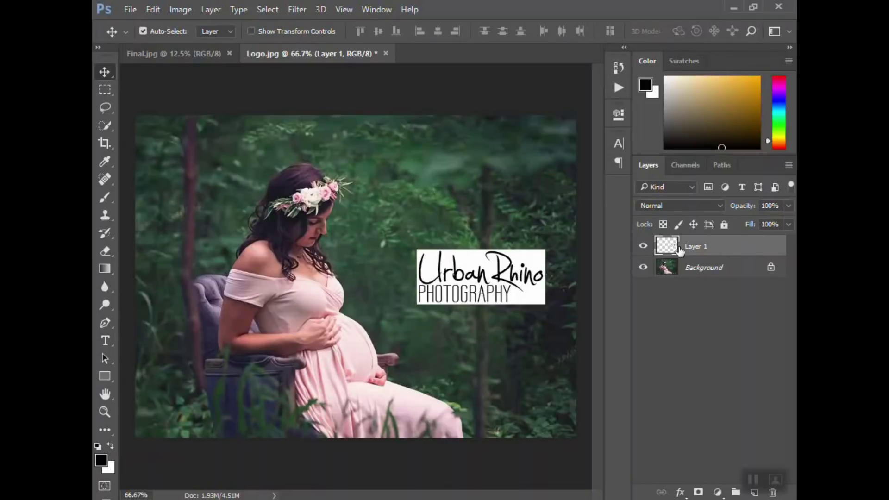
Delete the placed logo from the photo and deselect the logo document
{"action": "key", "text": "Delete"}
{"action": "left_click", "coordinate": [158, 54]}
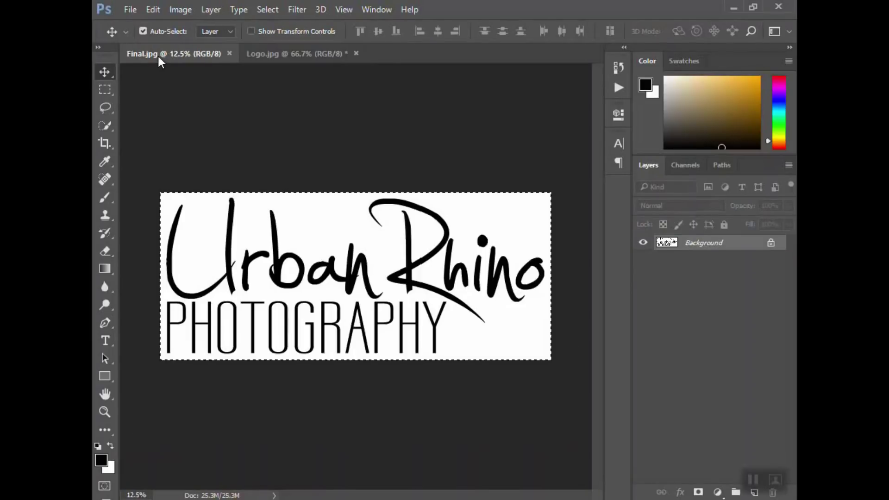
{"action": "left_click", "coordinate": [110, 91]}
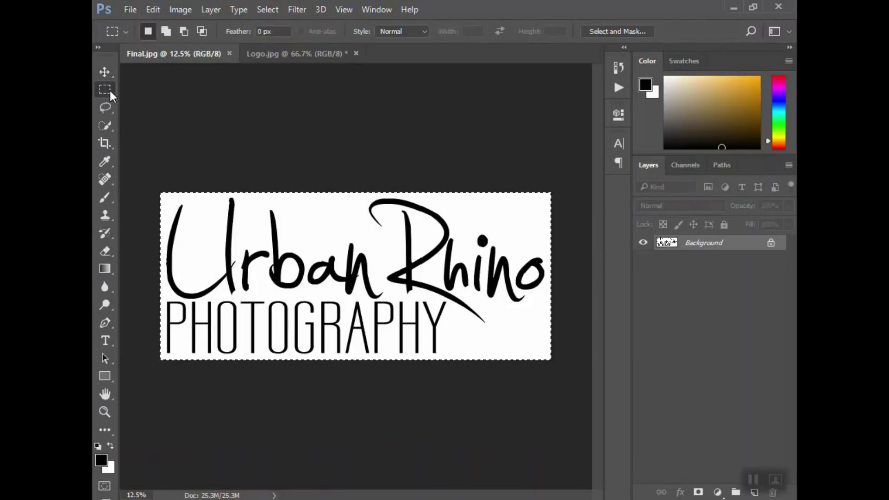
{"action": "right_click", "coordinate": [268, 214]}
{"action": "left_click", "coordinate": [288, 220]}
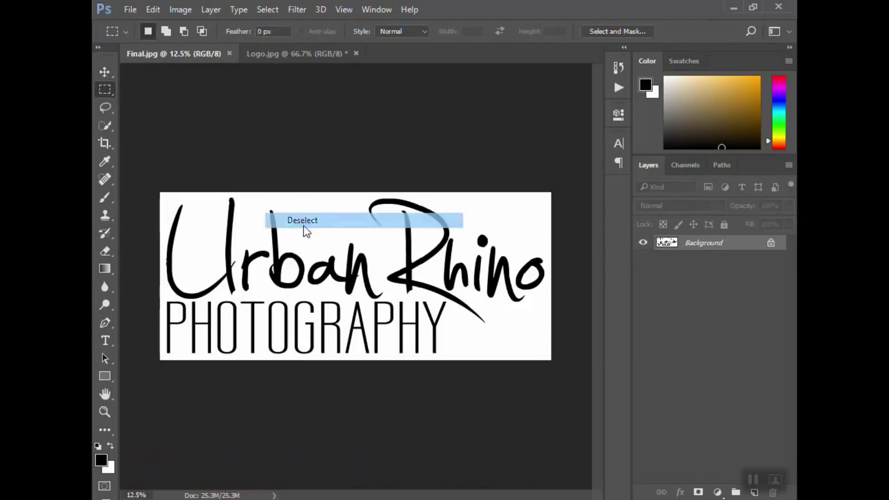
Convert the logo document's locked Background into an ordinary Layer 0
{"action": "left_click", "coordinate": [101, 76]}
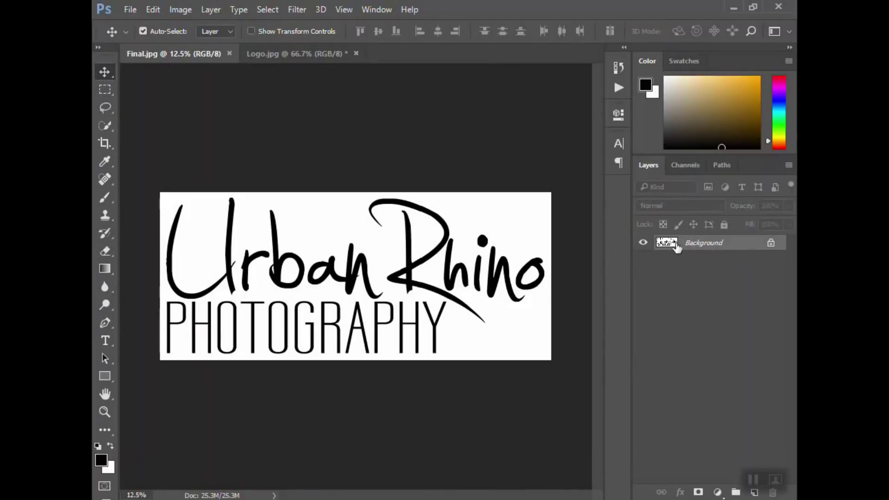
{"action": "double_click", "coordinate": [700, 246]}
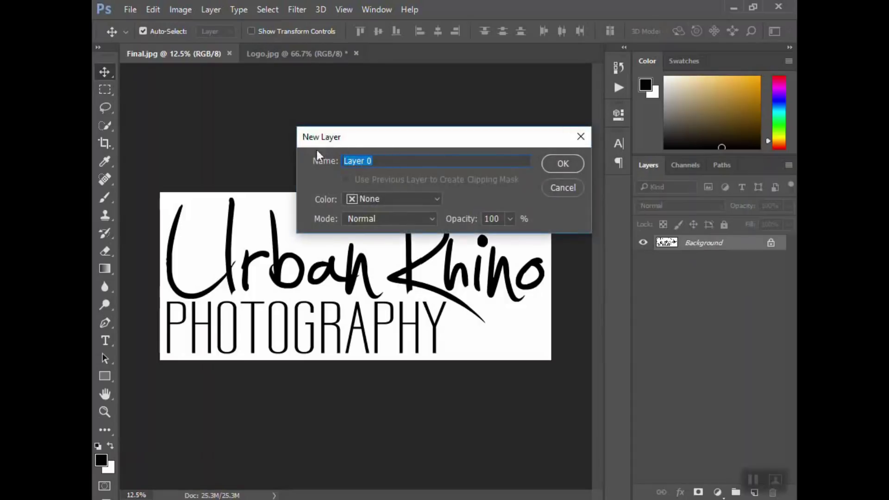
{"action": "left_click", "coordinate": [562, 164]}
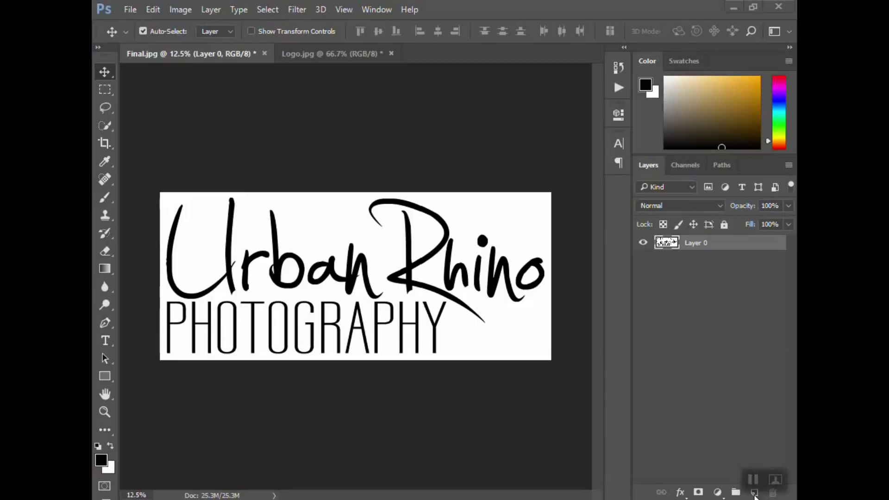
Add an empty layer named Layer 1 through Layer > New > Layer
{"action": "left_click", "coordinate": [211, 11]}
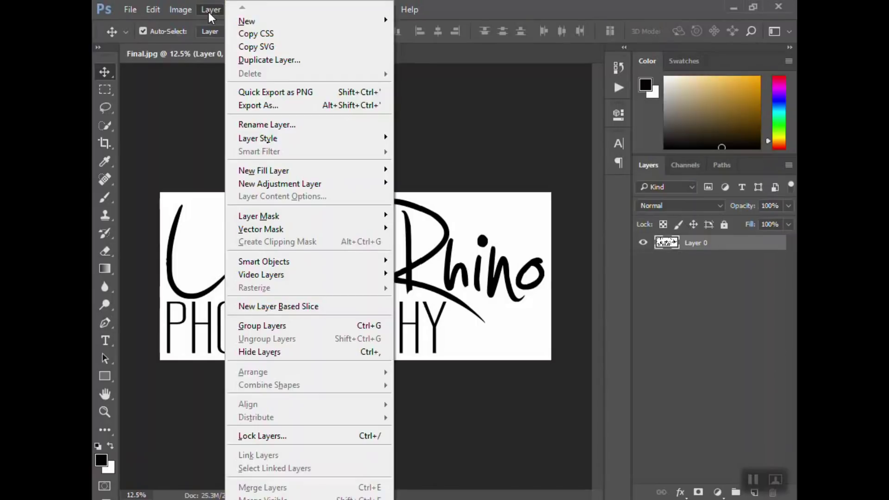
{"action": "mouse_move", "coordinate": [256, 24]}
{"action": "left_click", "coordinate": [464, 21]}
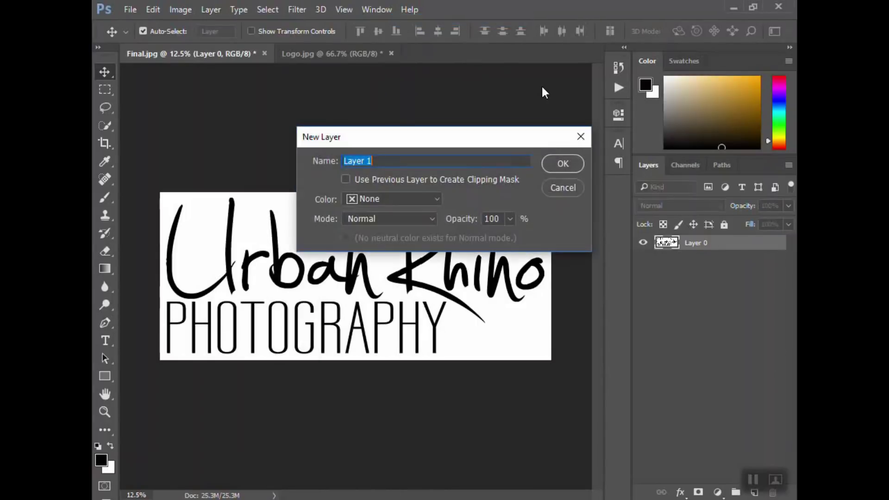
{"action": "left_click", "coordinate": [562, 163]}
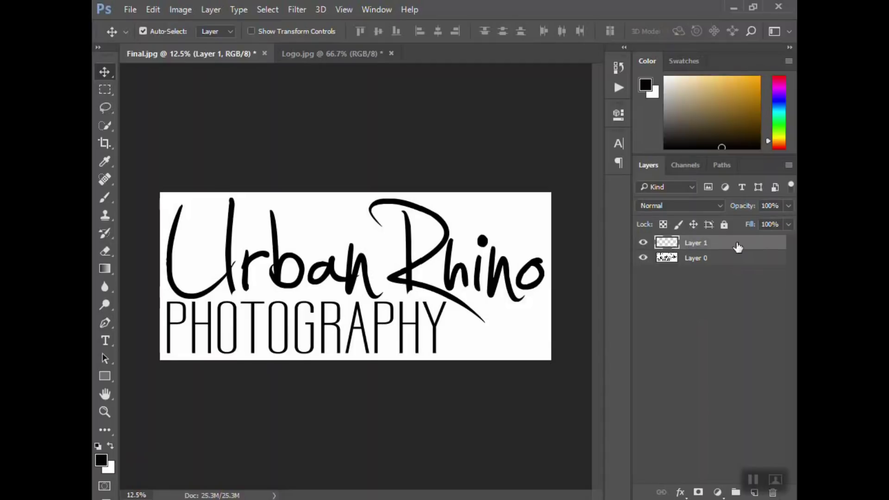
Move Layer 1 below the logo layer and rename Layer 0 to Logo
{"action": "left_click_drag", "start_coordinate": [716, 245], "coordinate": [718, 266]}
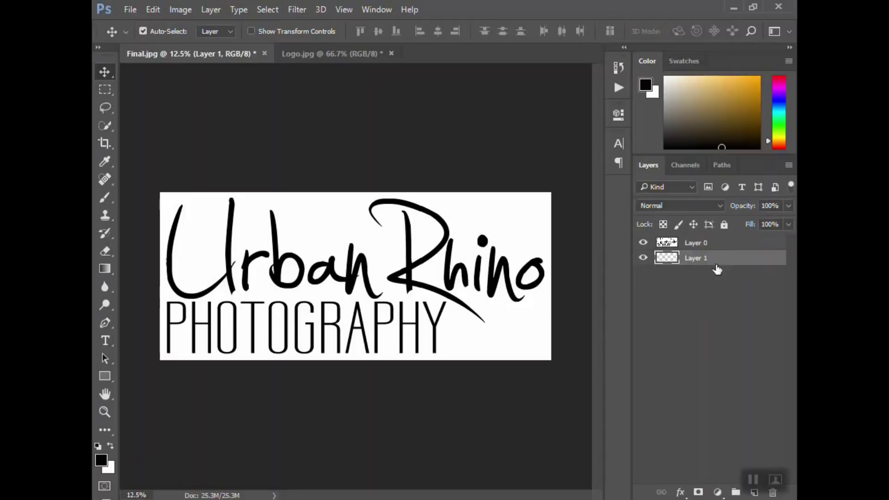
{"action": "left_click", "coordinate": [708, 245]}
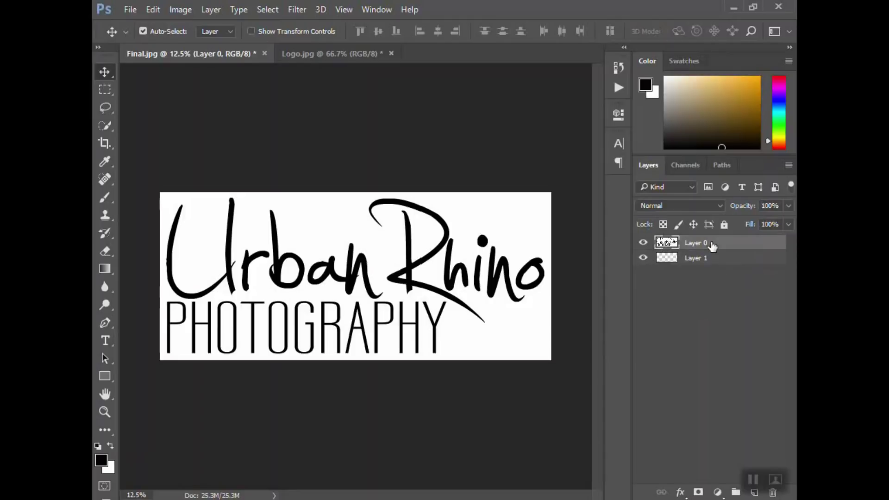
{"action": "double_click", "coordinate": [702, 244]}
{"action": "type", "text": "Logo"}
{"action": "key", "text": "Return"}
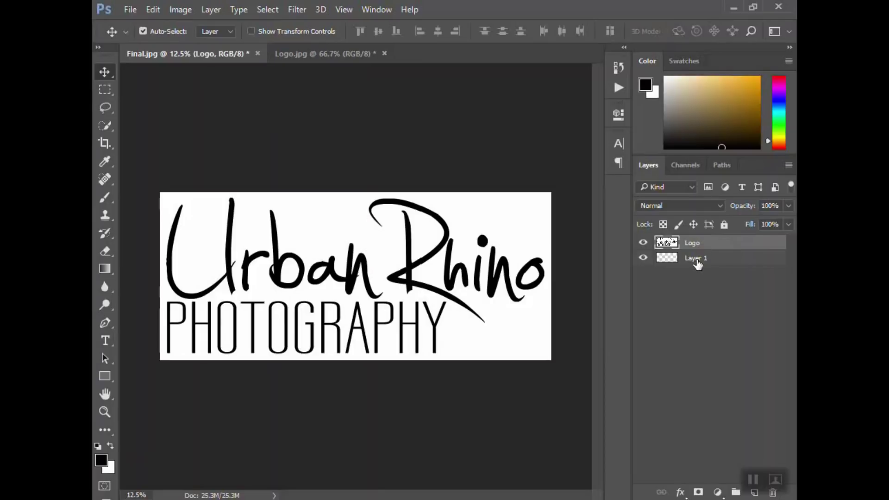
Rename Layer 1 to Background and make the Logo layer active
{"action": "left_click", "coordinate": [697, 261]}
{"action": "double_click", "coordinate": [698, 261]}
{"action": "type", "text": "B"}
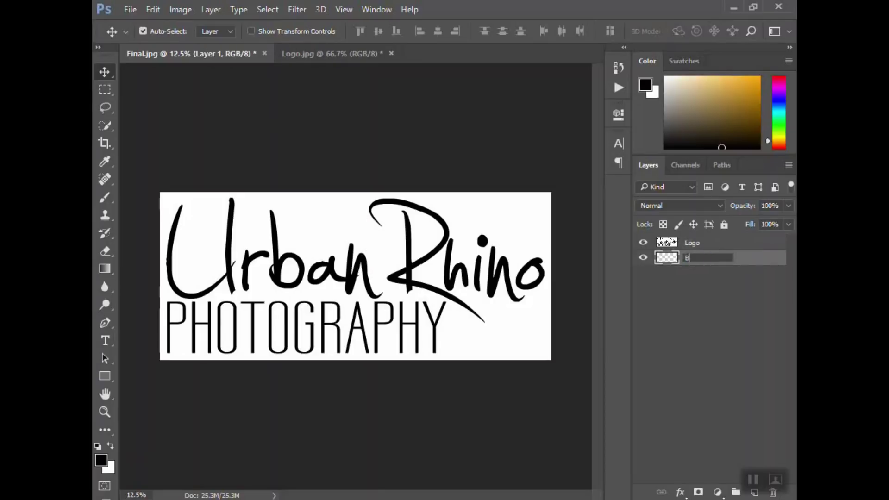
{"action": "type", "text": "ackground"}
{"action": "key", "text": "Return"}
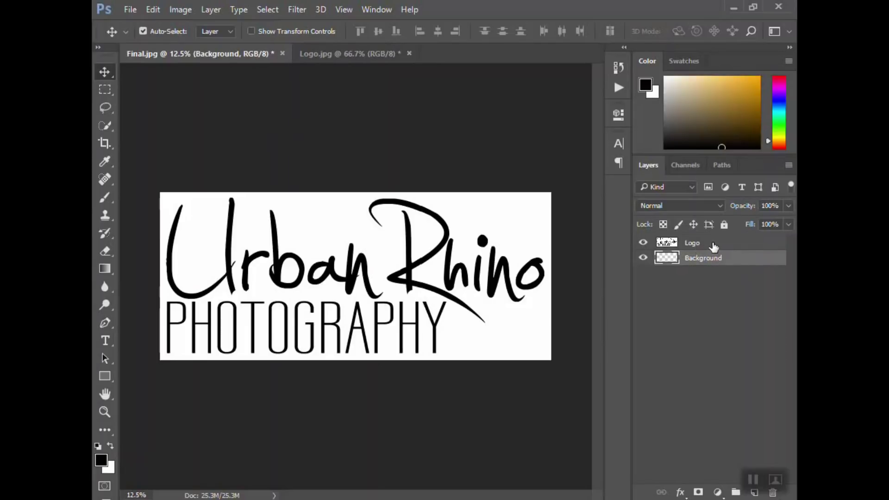
{"action": "left_click", "coordinate": [708, 247]}
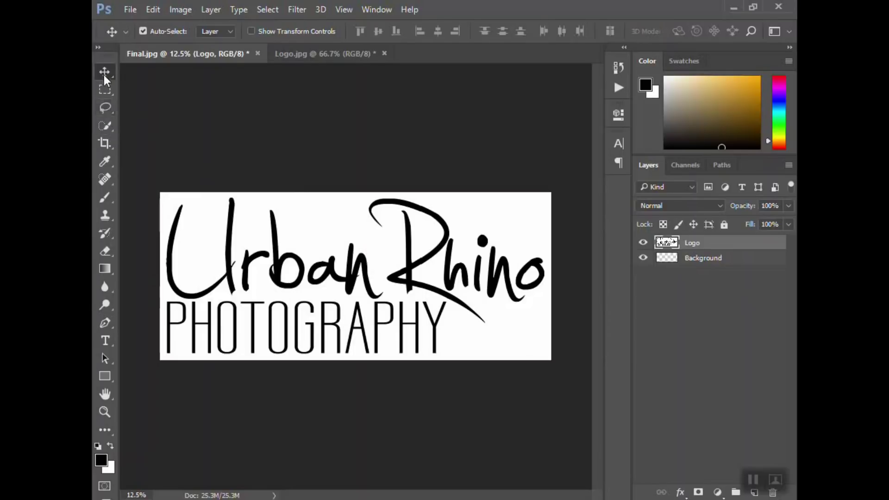
Select the white area around the lettering with the Magic Wand tool
{"action": "left_click", "coordinate": [105, 124]}
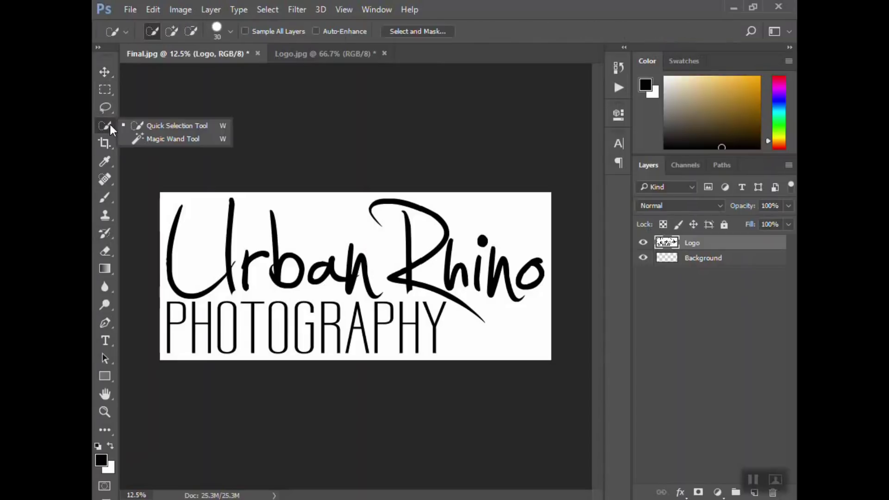
{"action": "left_click", "coordinate": [154, 138]}
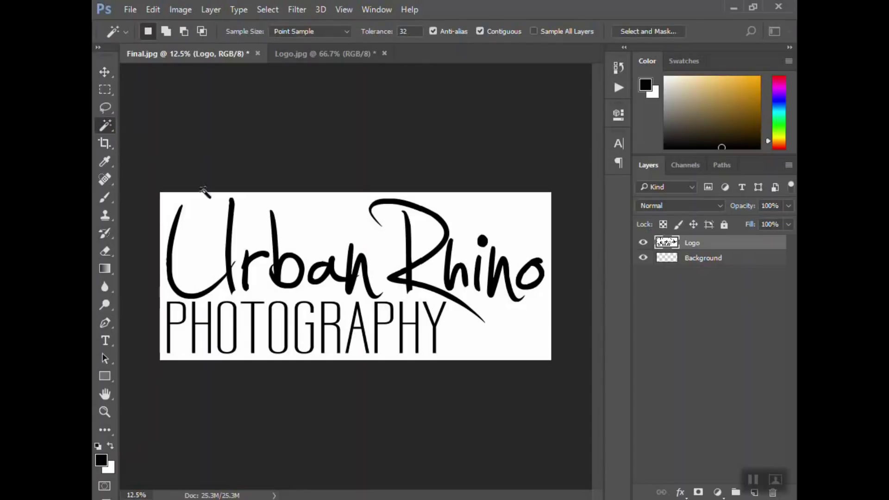
{"action": "left_click", "coordinate": [205, 218]}
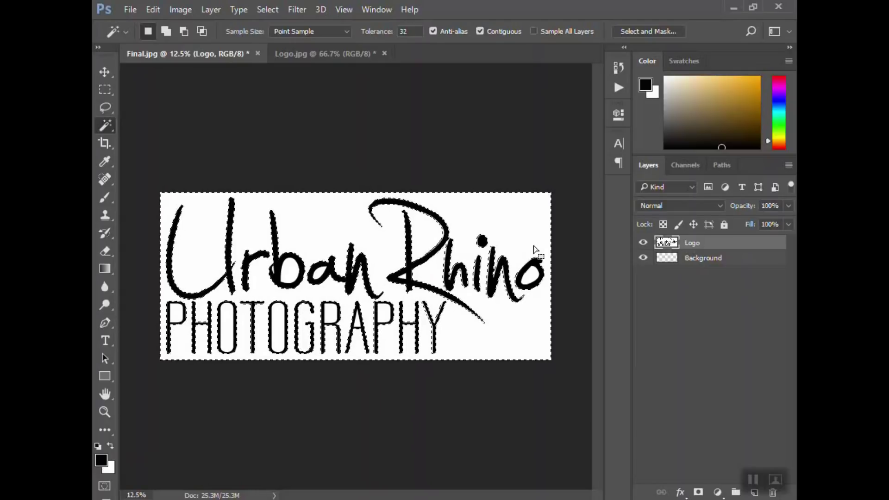
{"action": "right_click", "coordinate": [501, 215]}
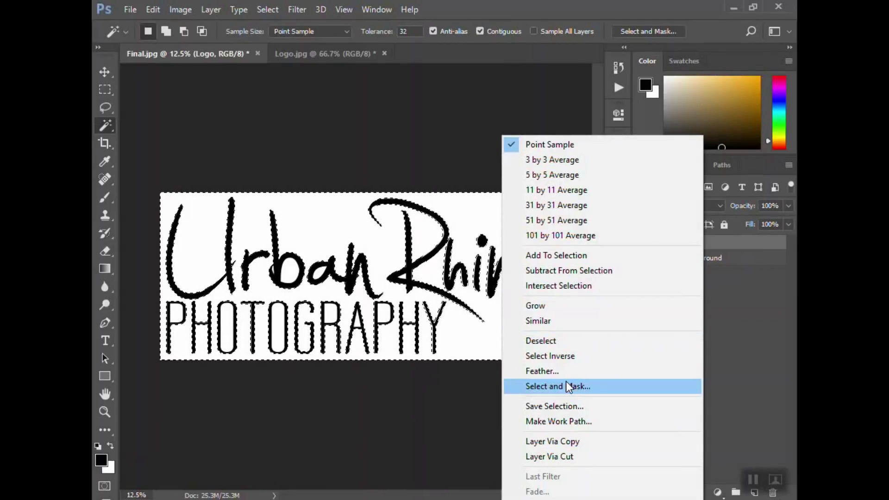
{"action": "left_click", "coordinate": [495, 221]}
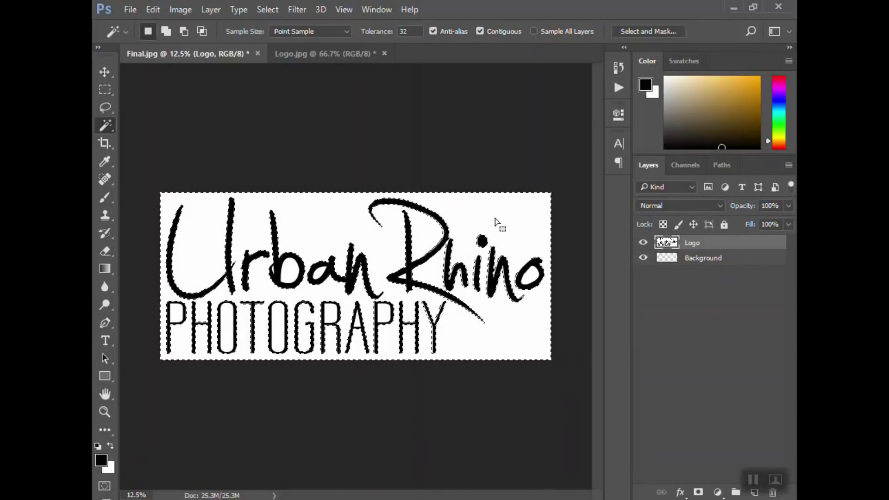
Delete the white background, then select the second O and b counters, undoing a stray fill
{"action": "key", "text": "Delete"}
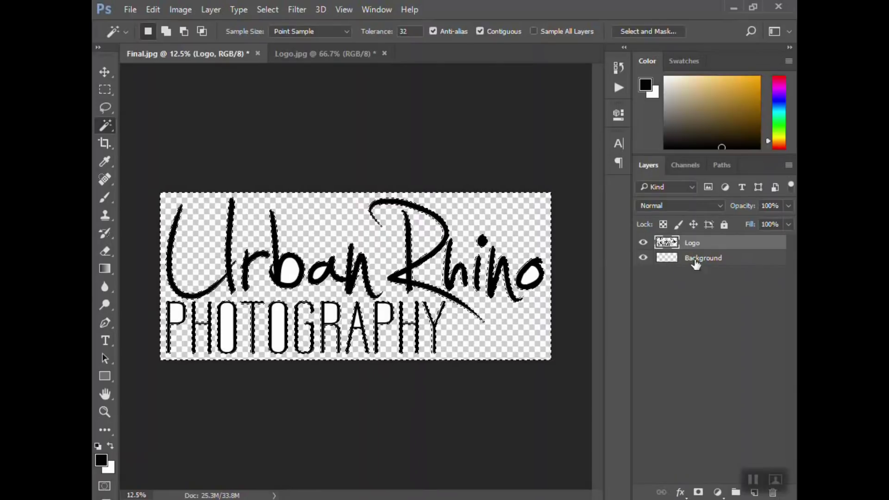
{"action": "left_click", "coordinate": [279, 325]}
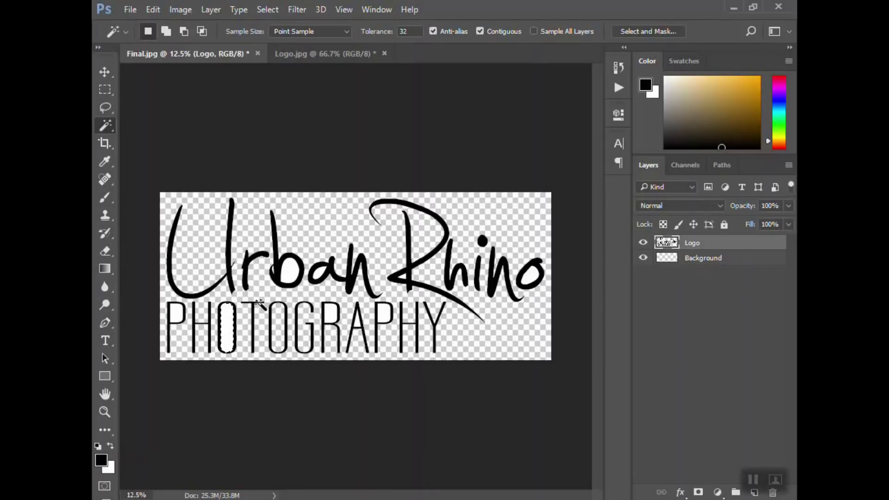
{"action": "left_click", "coordinate": [292, 274]}
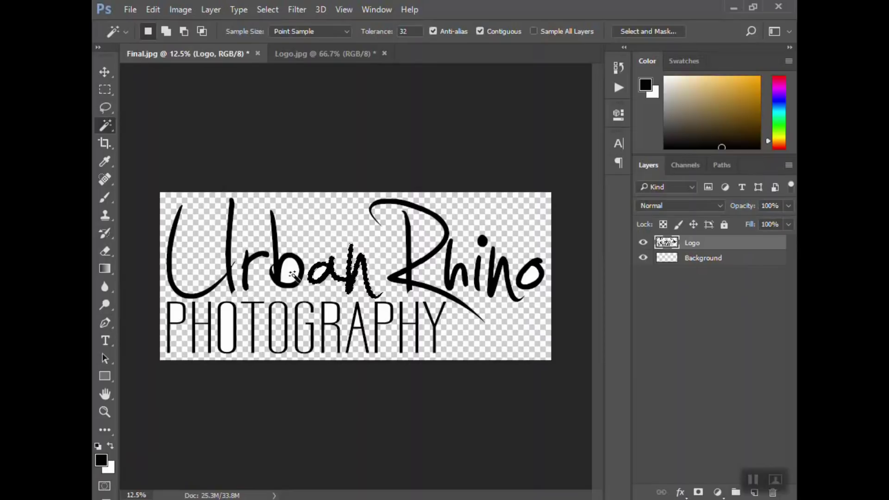
{"action": "key", "text": "ctrl+BackSpace"}
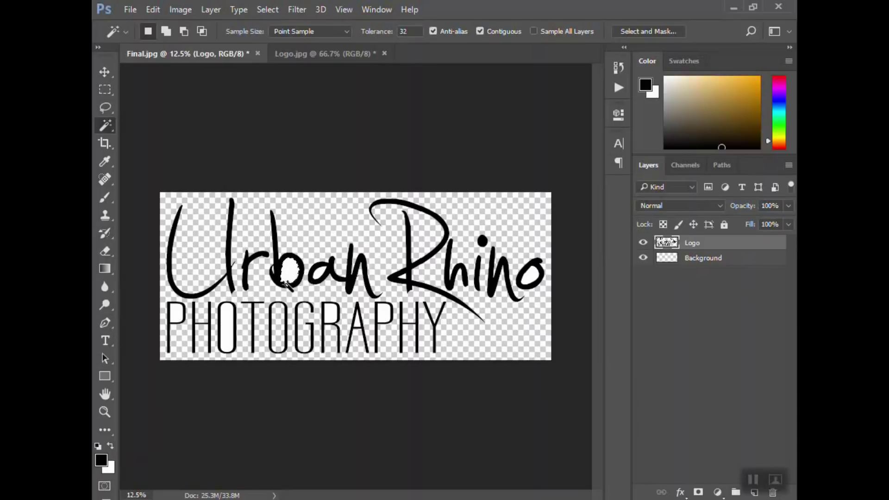
{"action": "key", "text": "ctrl+z"}
Select the white gaps inside the first O, a, P, A, R and o
{"action": "left_click", "coordinate": [229, 330]}
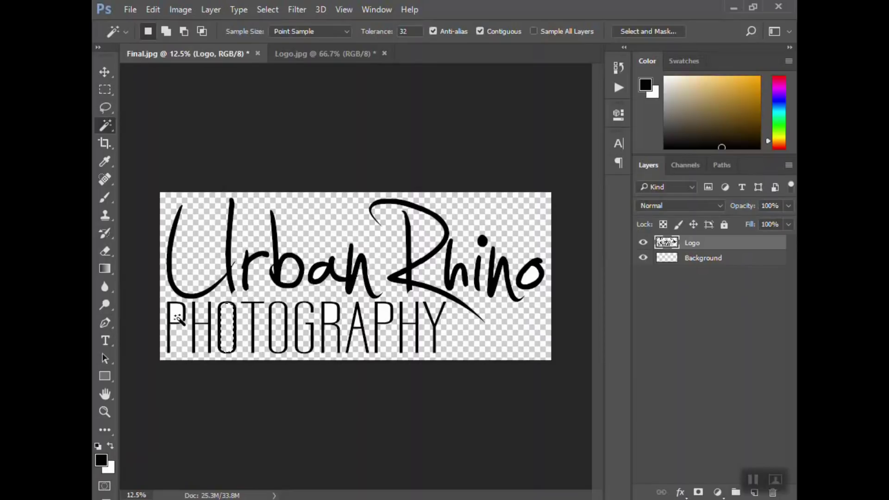
{"action": "left_click", "coordinate": [319, 275]}
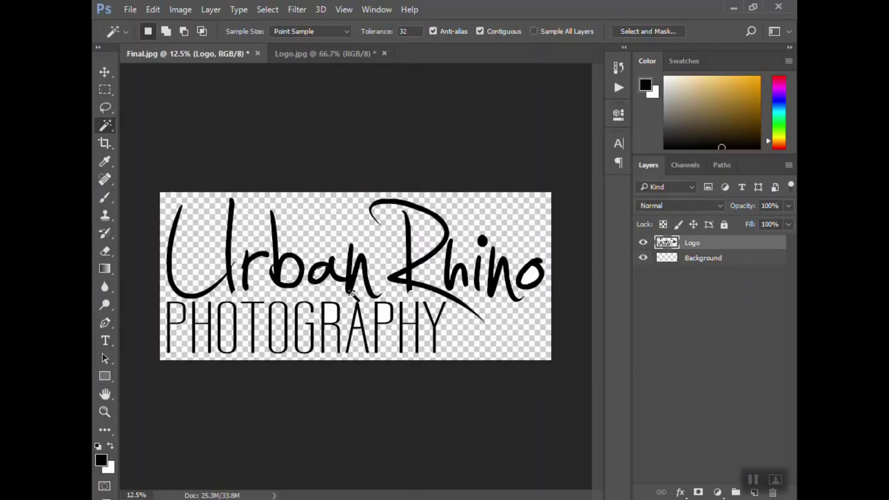
{"action": "left_click", "coordinate": [385, 313]}
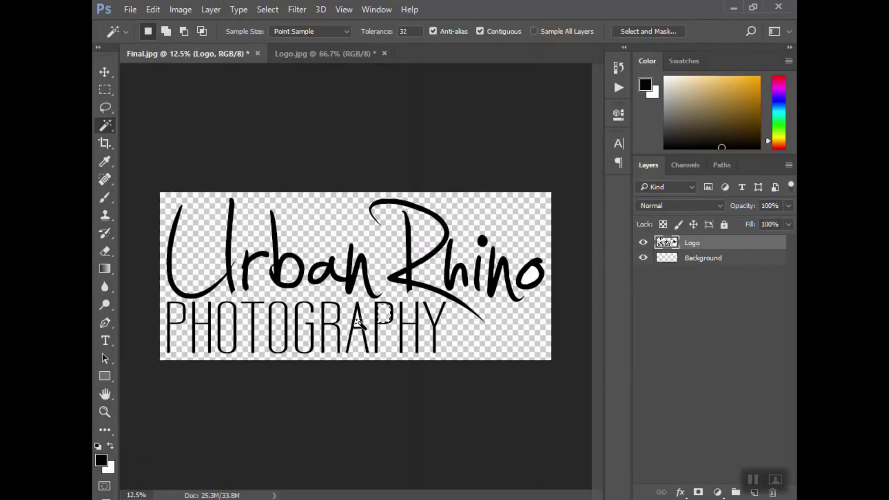
{"action": "left_click", "coordinate": [358, 321]}
{"action": "left_click", "coordinate": [404, 277]}
{"action": "left_click", "coordinate": [531, 276]}
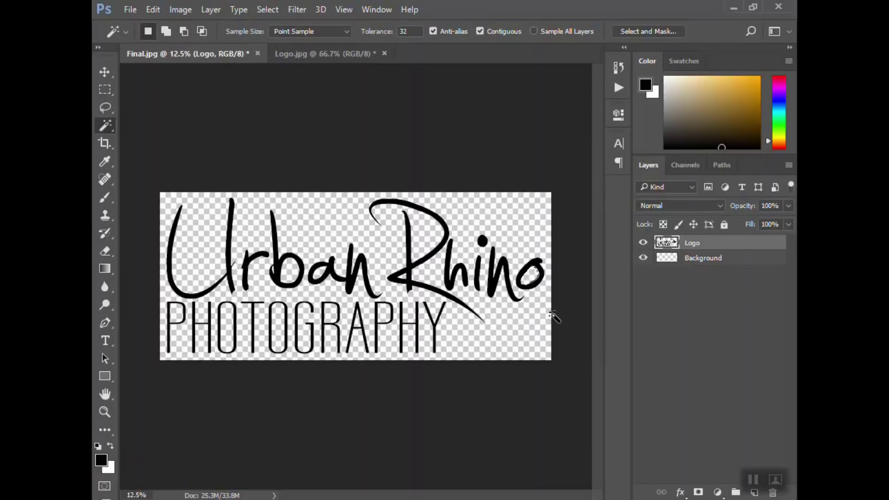
Zoom in to pick the leftover white sliver inside the b, then zoom back out
{"action": "key", "text": "ctrl+space"}
{"action": "left_click_drag", "start_coordinate": [278, 271], "coordinate": [272, 268]}
{"action": "left_click", "coordinate": [270, 266]}
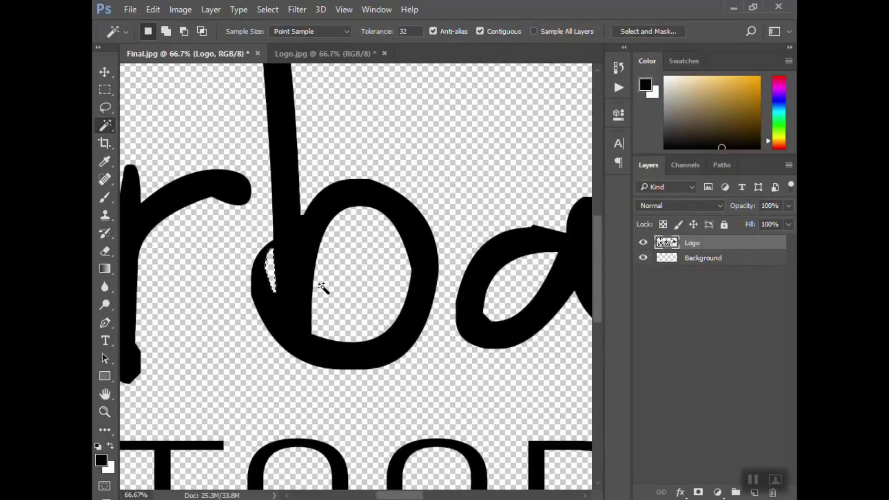
{"action": "key", "text": "ctrl+alt+space"}
{"action": "left_click", "coordinate": [322, 287]}
{"action": "left_click_drag", "start_coordinate": [322, 288], "coordinate": [322, 288]}
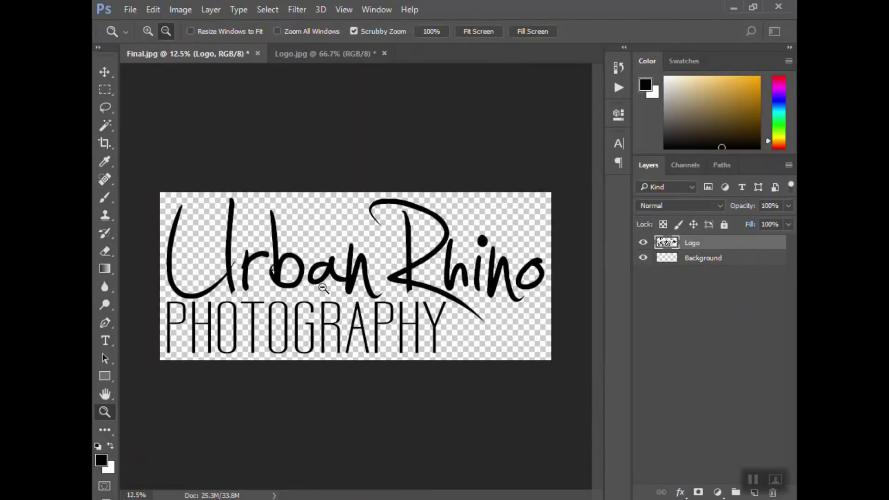
{"action": "right_click", "coordinate": [690, 261]}
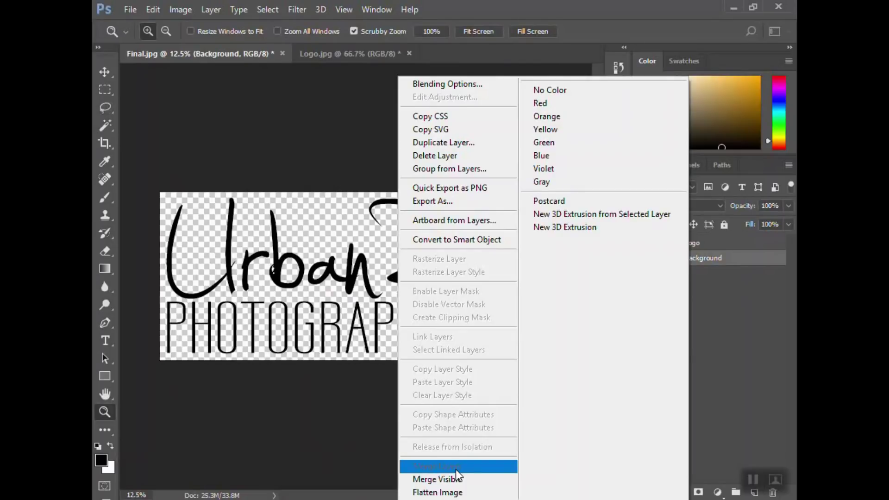
{"action": "left_click", "coordinate": [296, 447]}
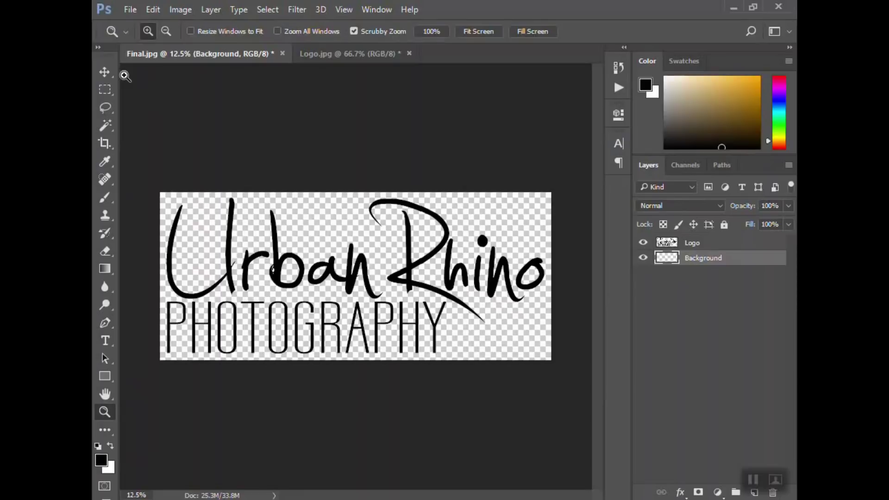
Start Save As and choose PNG as the file format
{"action": "left_click", "coordinate": [127, 10]}
{"action": "left_click", "coordinate": [162, 162]}
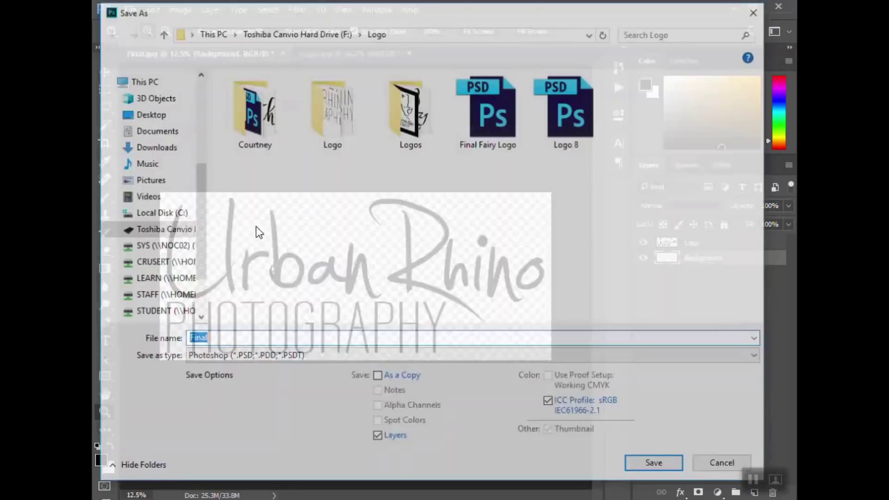
{"action": "left_click", "coordinate": [229, 358]}
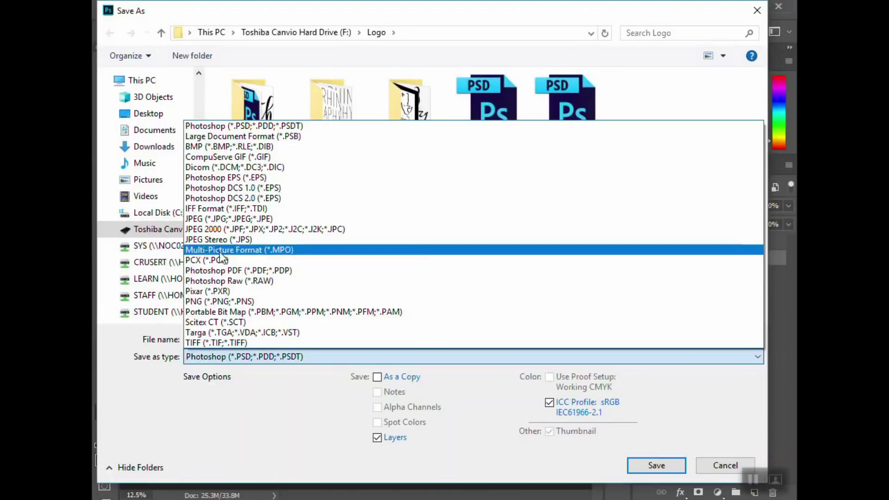
{"action": "left_click", "coordinate": [207, 301]}
Name the file Final Logo Tutorial and save it, accepting the PNG options
{"action": "left_click", "coordinate": [238, 345]}
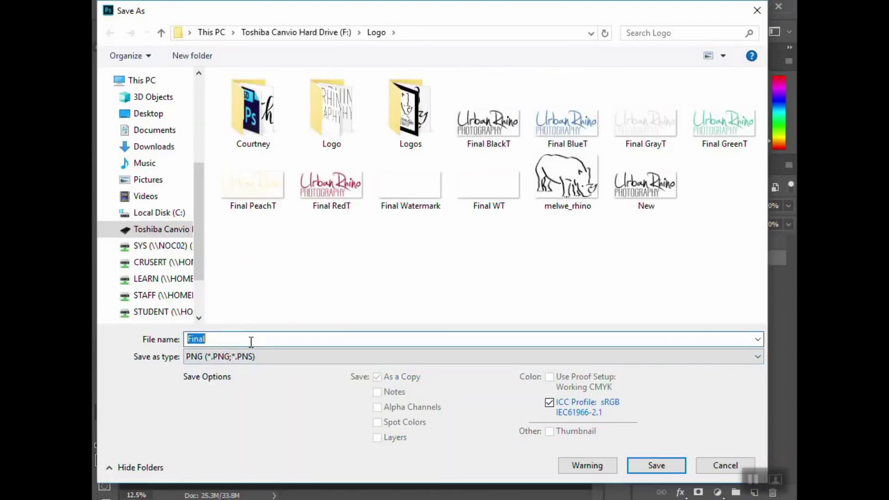
{"action": "left_click", "coordinate": [271, 345]}
{"action": "type", "text": "Logo Tutorial"}
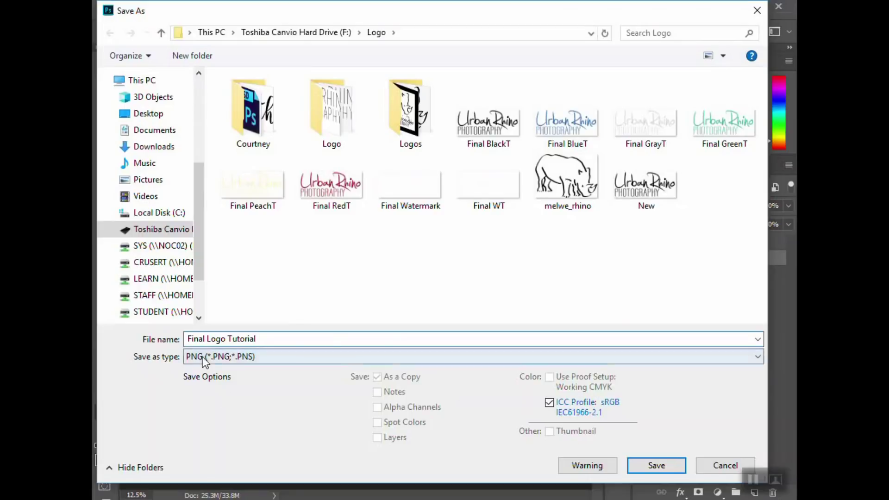
{"action": "left_click", "coordinate": [655, 465]}
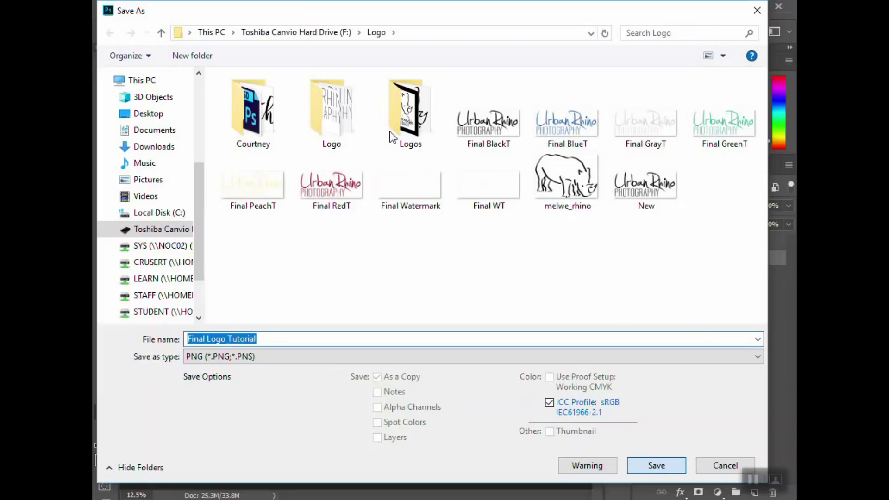
{"action": "key", "text": "Return"}
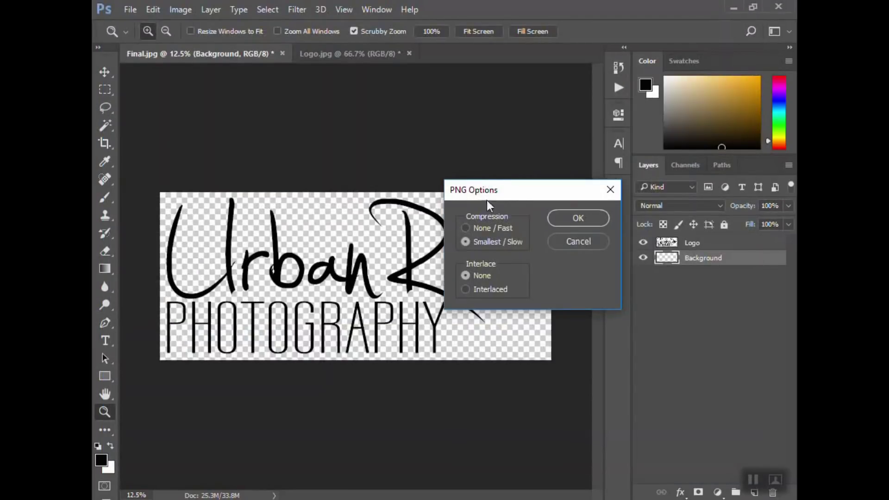
{"action": "left_click_drag", "start_coordinate": [510, 190], "coordinate": [335, 163]}
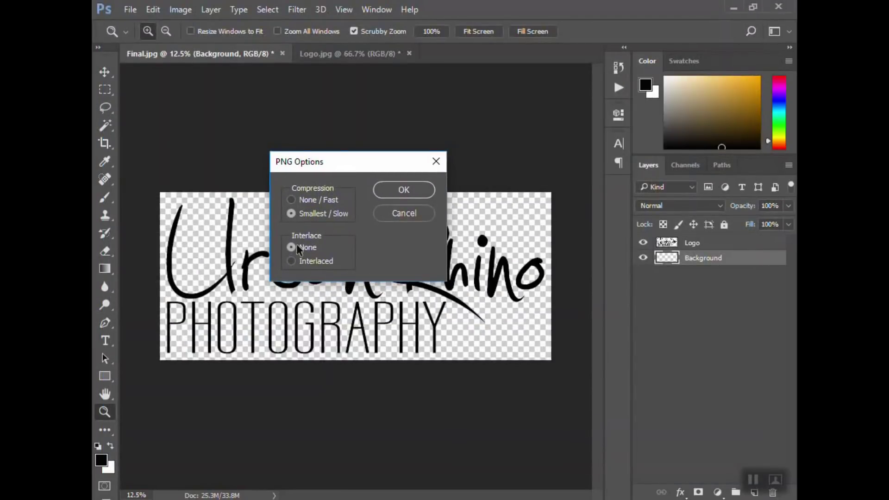
{"action": "left_click", "coordinate": [407, 189]}
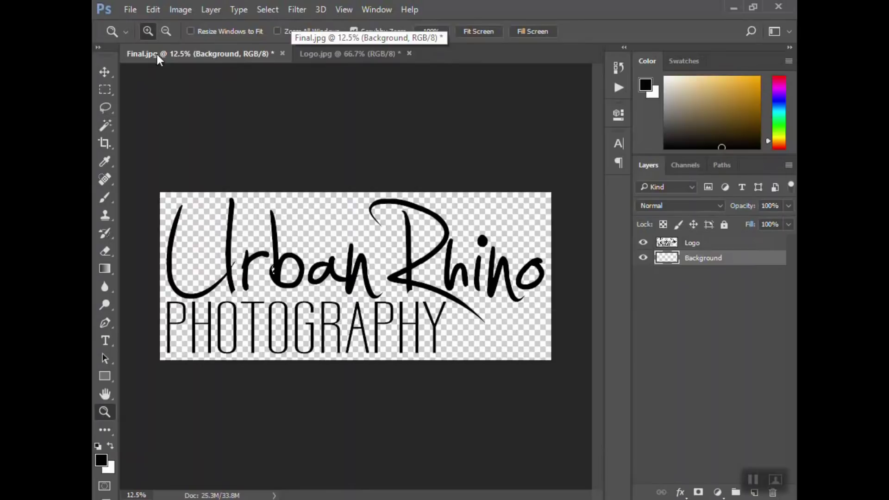
Place Final Logo Tutorial into the maternity photo with File > Place Embedded
{"action": "left_click", "coordinate": [335, 52]}
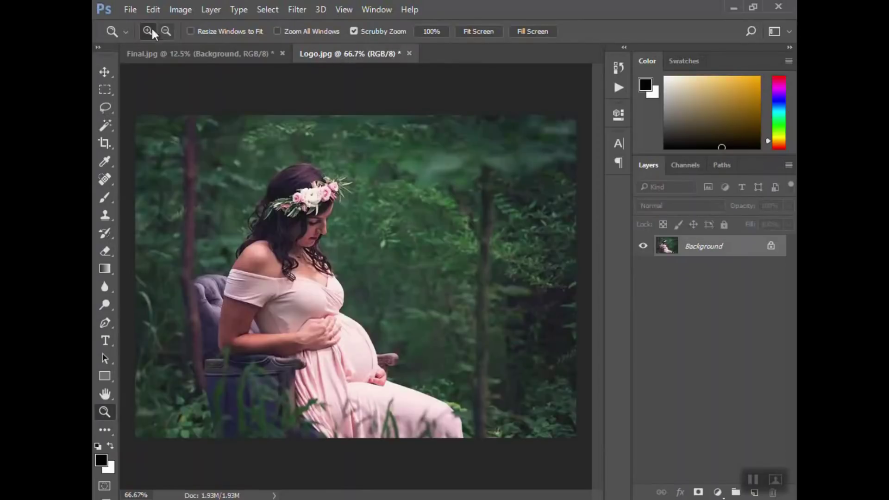
{"action": "left_click", "coordinate": [130, 9]}
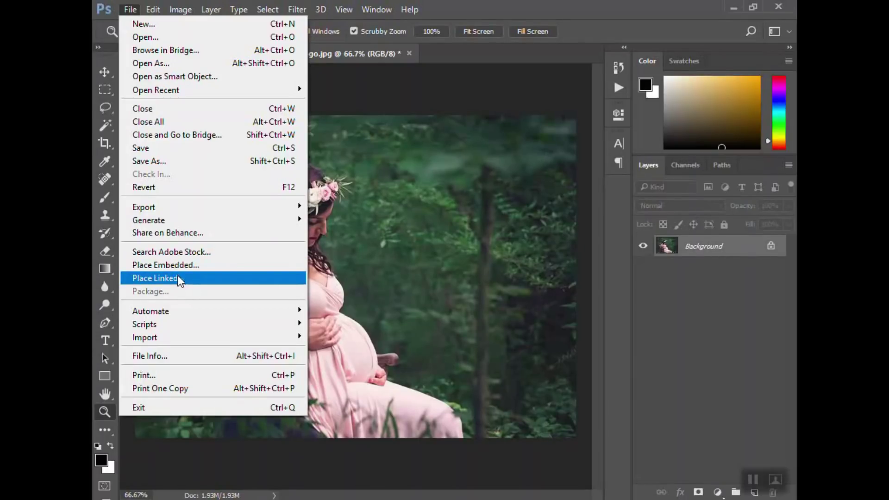
{"action": "left_click", "coordinate": [177, 265]}
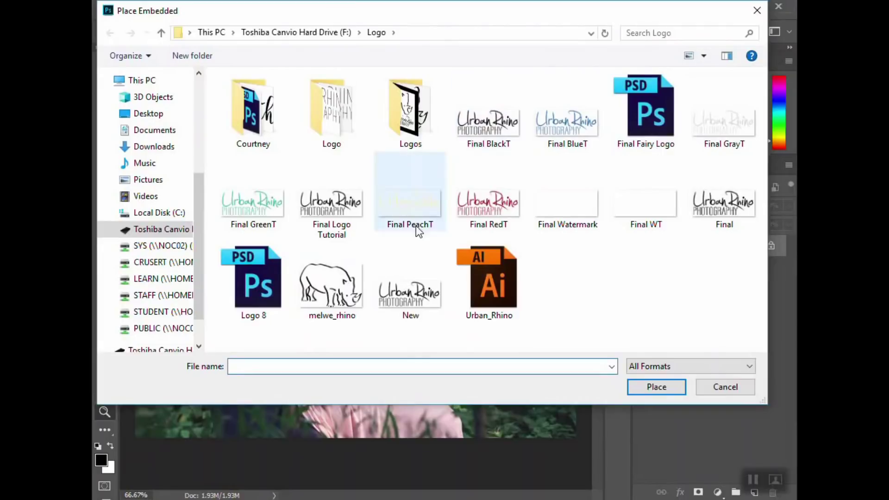
{"action": "left_click", "coordinate": [328, 209]}
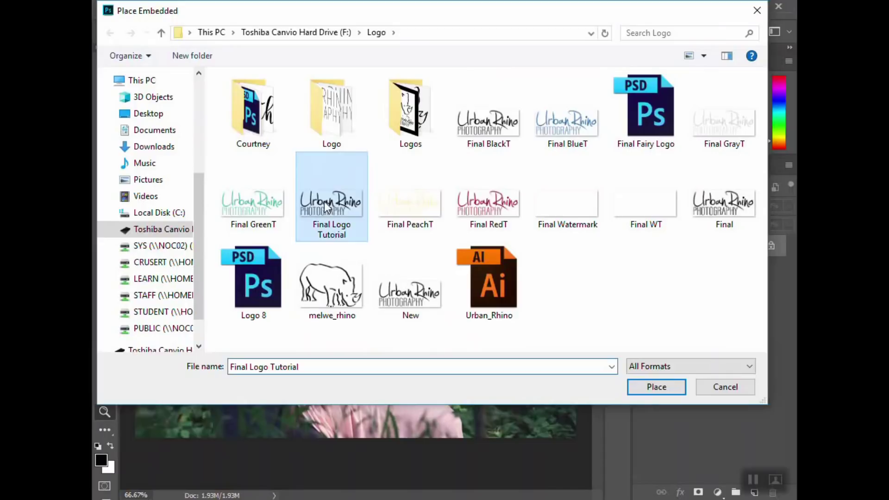
{"action": "left_click", "coordinate": [667, 393]}
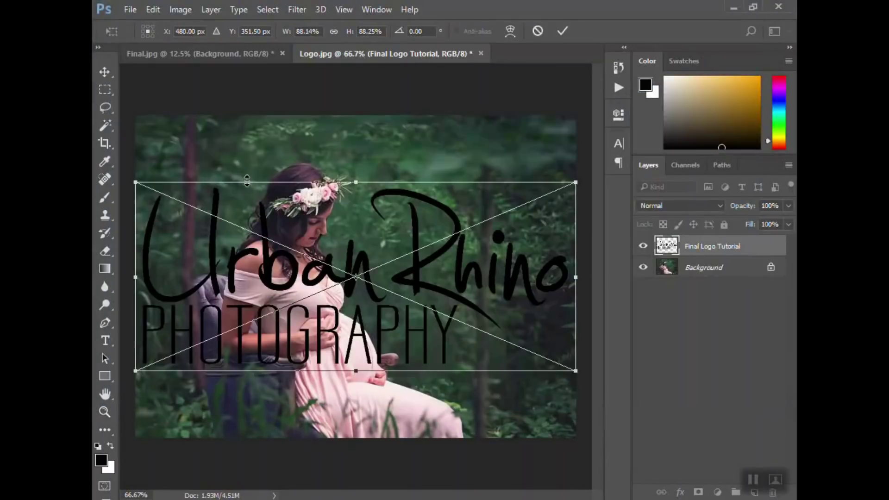
Scale the placed logo to about a quarter width, commit, and move it up-left beside the woman
{"action": "left_click_drag", "start_coordinate": [132, 181], "coordinate": [455, 323]}
{"action": "key", "text": "Return"}
{"action": "key", "text": "w"}
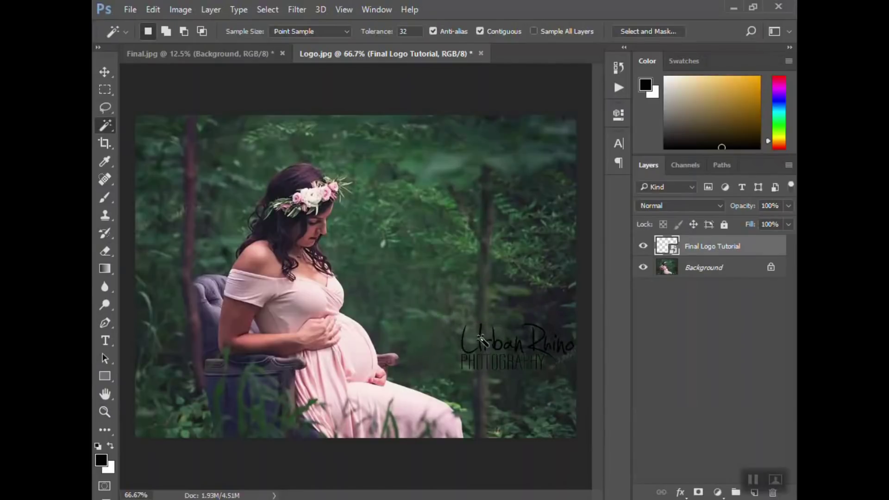
{"action": "key", "text": "v"}
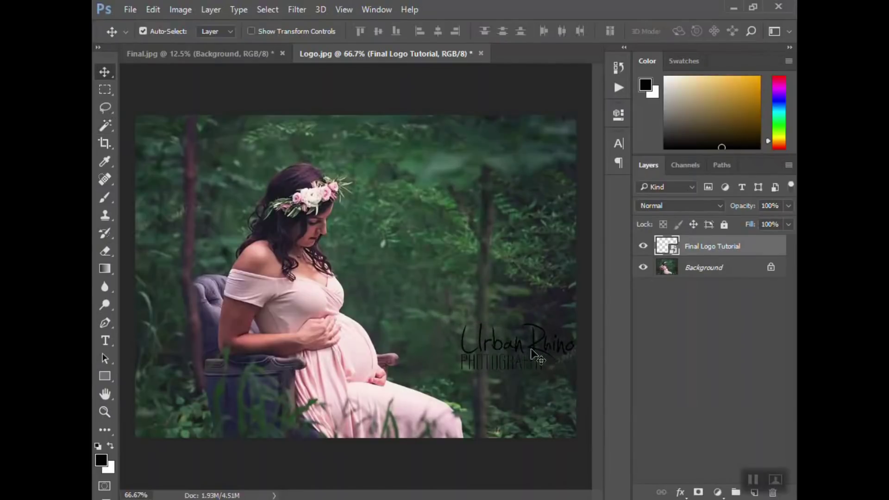
{"action": "left_click_drag", "start_coordinate": [510, 350], "coordinate": [491, 308]}
{"action": "left_click_drag", "start_coordinate": [477, 352], "coordinate": [462, 343]}
{"action": "left_click_drag", "start_coordinate": [532, 347], "coordinate": [481, 283]}
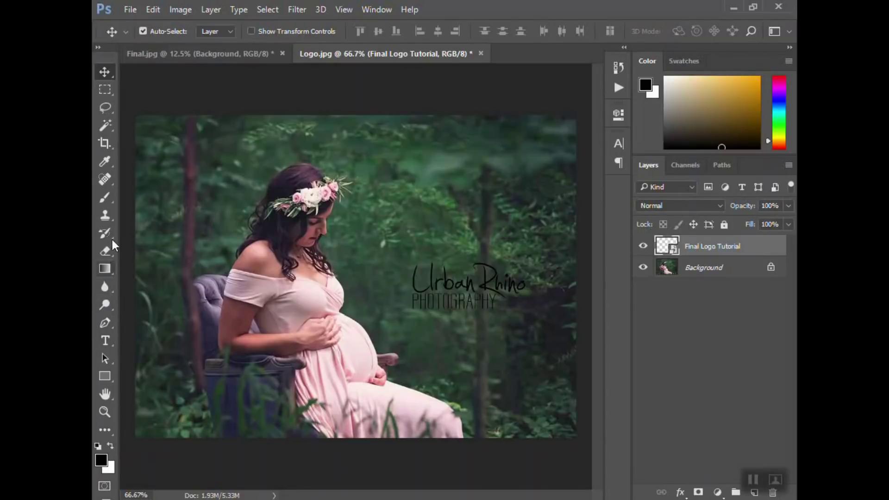
Pick the 4384 px Urban Rhino logo brush and rasterize the placed logo layer
{"action": "key", "text": "b"}
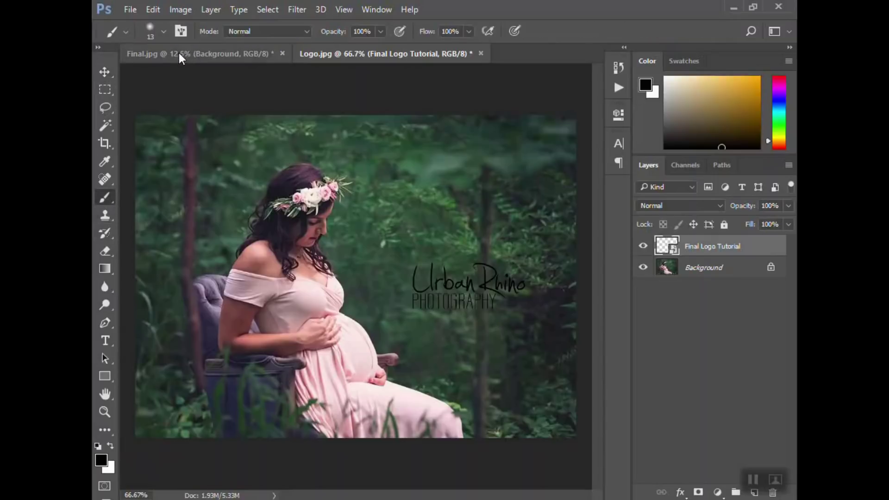
{"action": "left_click", "coordinate": [163, 31]}
{"action": "scroll", "coordinate": [212, 207], "scroll_direction": "down", "scroll_amount": 6}
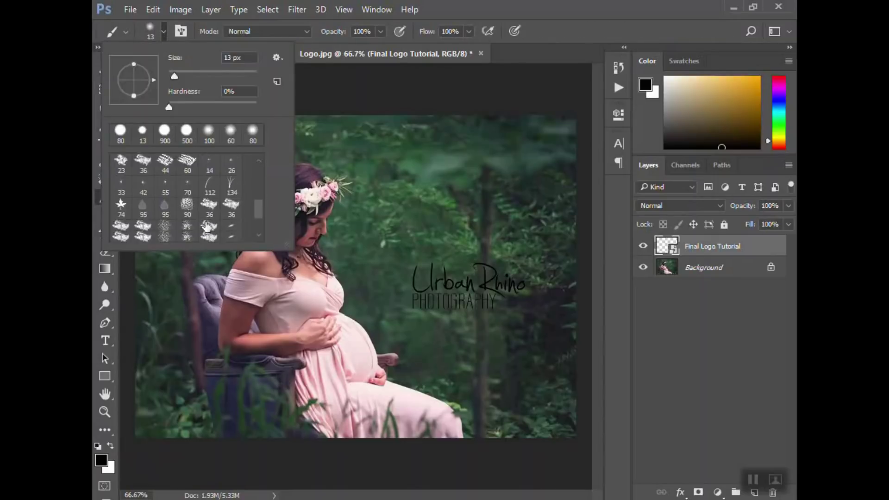
{"action": "left_click", "coordinate": [143, 230]}
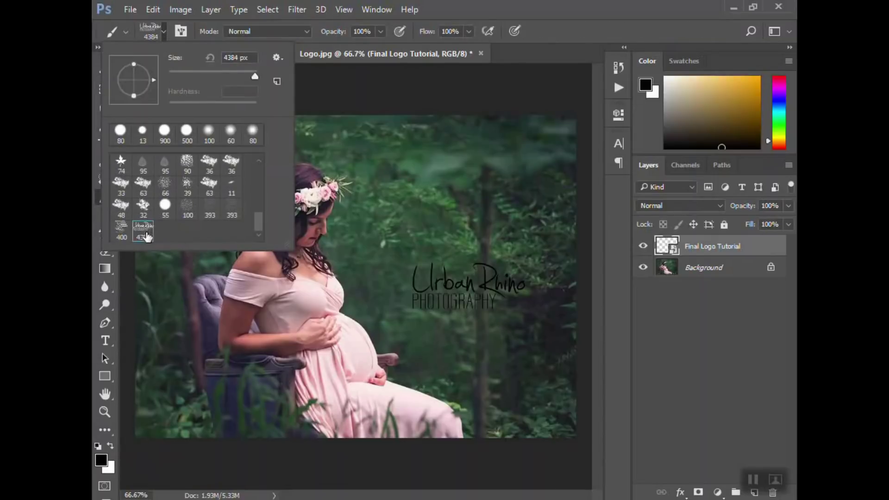
{"action": "left_click", "coordinate": [466, 208]}
{"action": "left_click", "coordinate": [447, 209]}
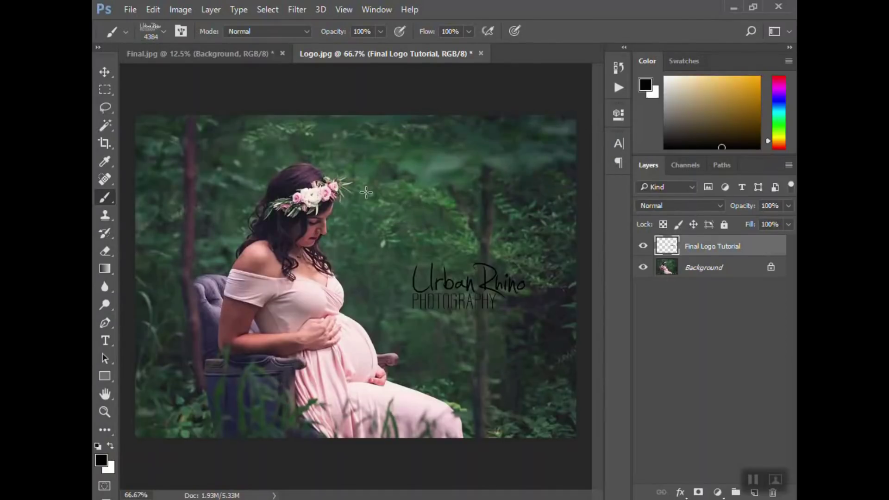
Set the logo brush size to 100 px
{"action": "key", "text": "bracketright"}
{"action": "key", "text": "bracketright"}
{"action": "key", "text": "bracketright"}
{"action": "key", "text": "bracketright"}
{"action": "key", "text": "bracketright"}
{"action": "key", "text": "bracketright"}
{"action": "left_click", "coordinate": [165, 32]}
{"action": "left_click", "coordinate": [212, 71]}
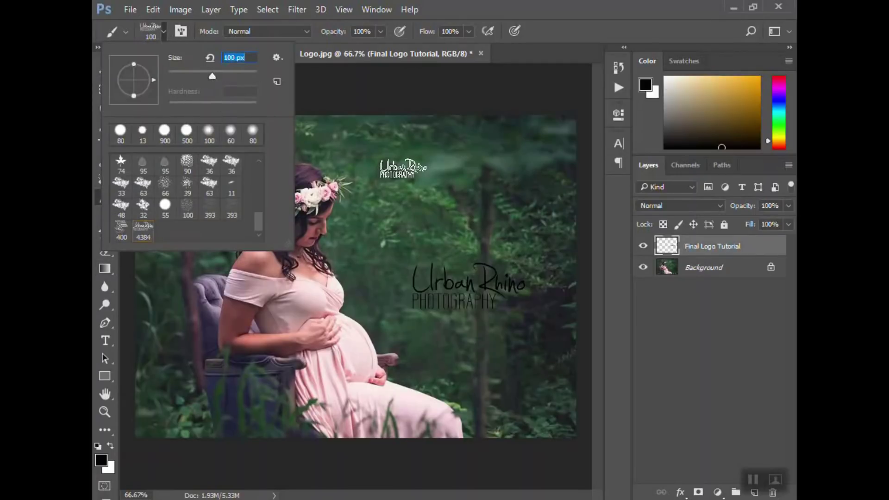
{"action": "key", "text": "Return"}
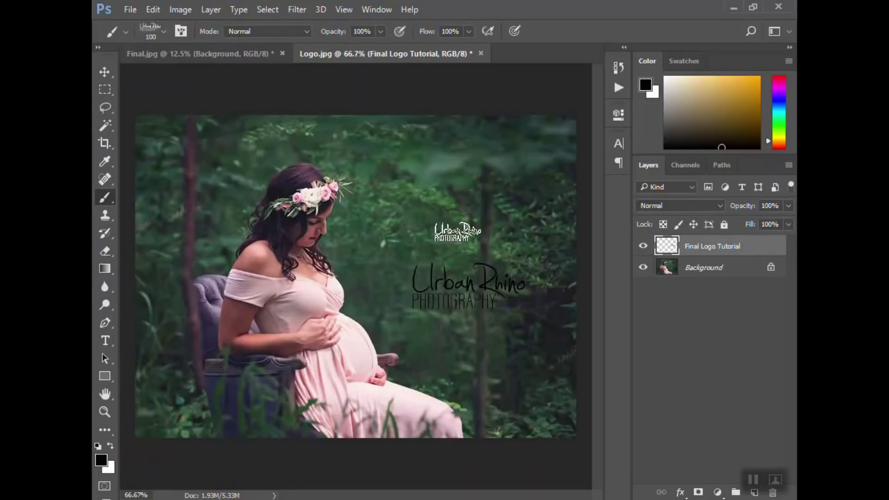
Make white the foreground colour and set the logo brush size to 200 px
{"action": "key", "text": "x"}
{"action": "key", "text": "bracketright"}
{"action": "key", "text": "bracketright"}
{"action": "key", "text": "bracketright"}
{"action": "key", "text": "bracketright"}
{"action": "key", "text": "bracketright"}
{"action": "key", "text": "bracketright"}
{"action": "key", "text": "bracketright"}
{"action": "key", "text": "bracketright"}
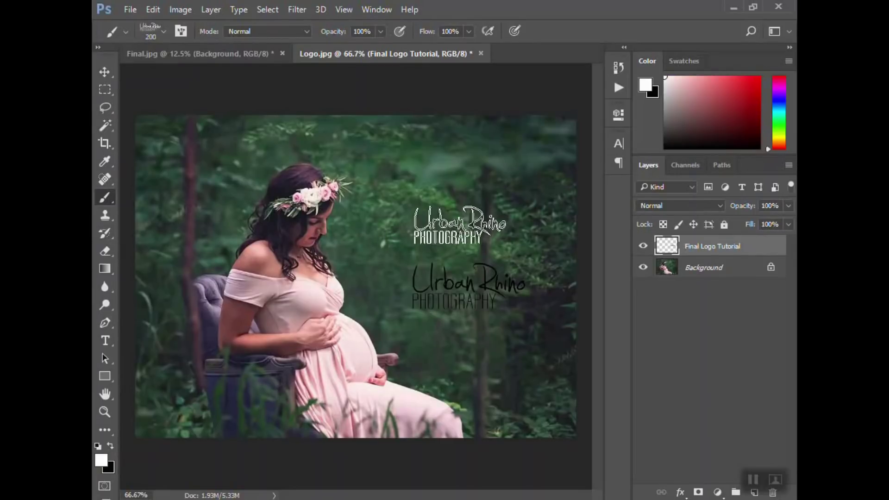
{"action": "key", "text": "bracketleft"}
{"action": "key", "text": "bracketleft"}
{"action": "key", "text": "bracketleft"}
{"action": "key", "text": "bracketleft"}
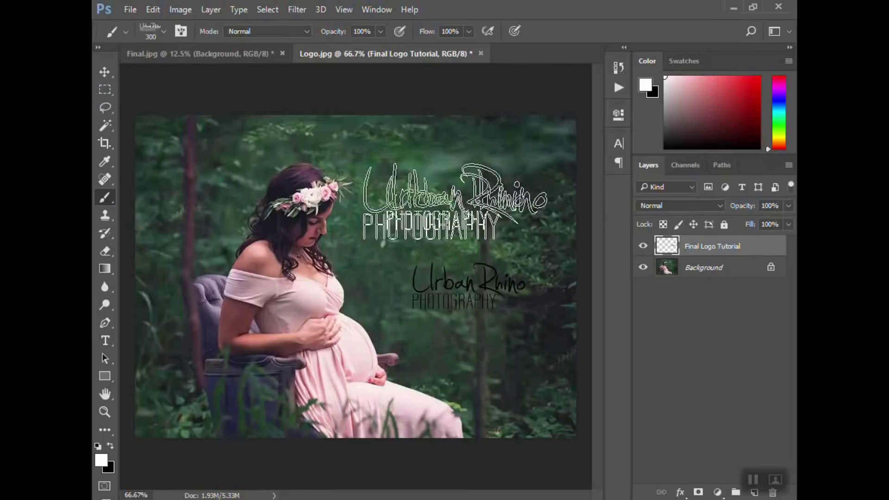
Stamp five white Urban Rhino logos across the photo, including over the woman's head
{"action": "left_click", "coordinate": [455, 202]}
{"action": "left_click", "coordinate": [496, 354]}
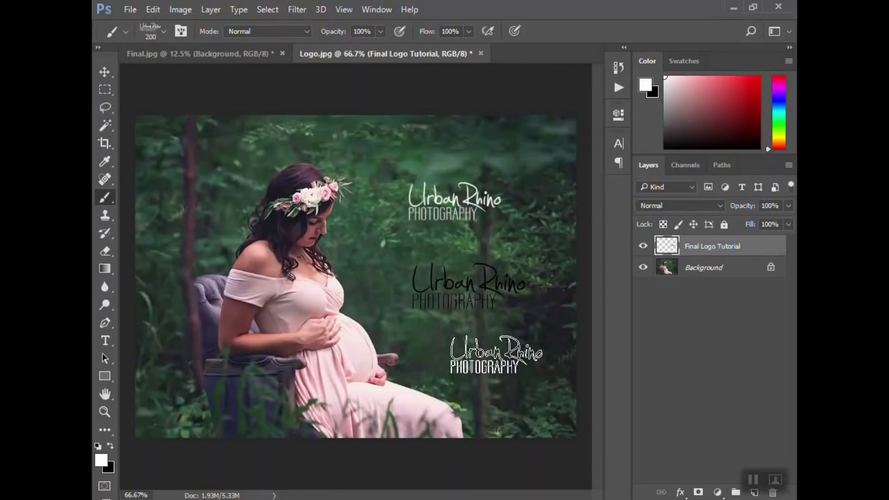
{"action": "left_click", "coordinate": [274, 199]}
{"action": "left_click", "coordinate": [363, 152]}
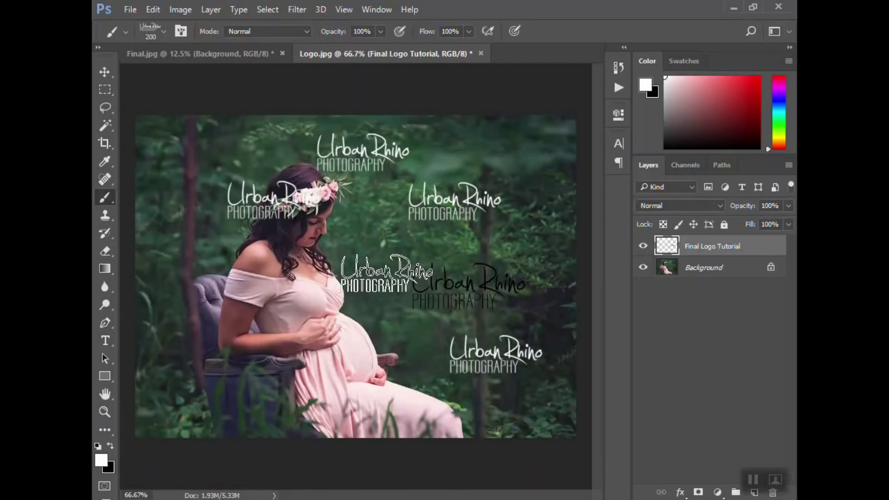
{"action": "left_click", "coordinate": [504, 317]}
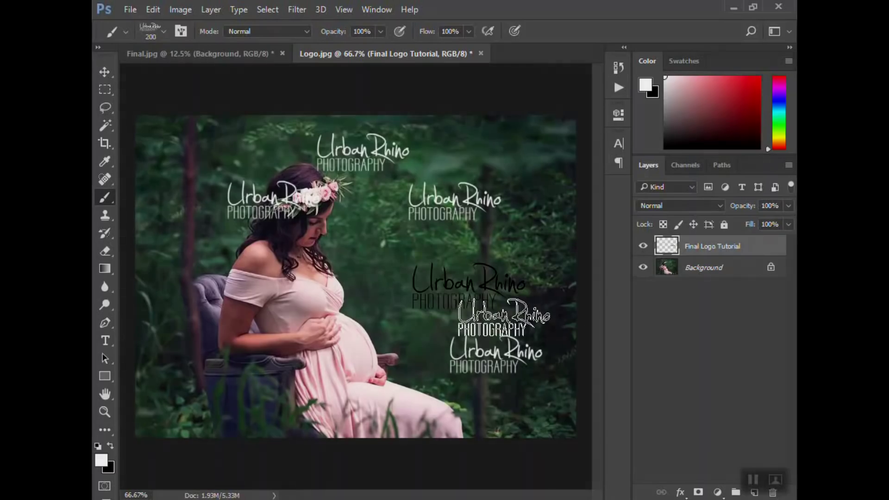